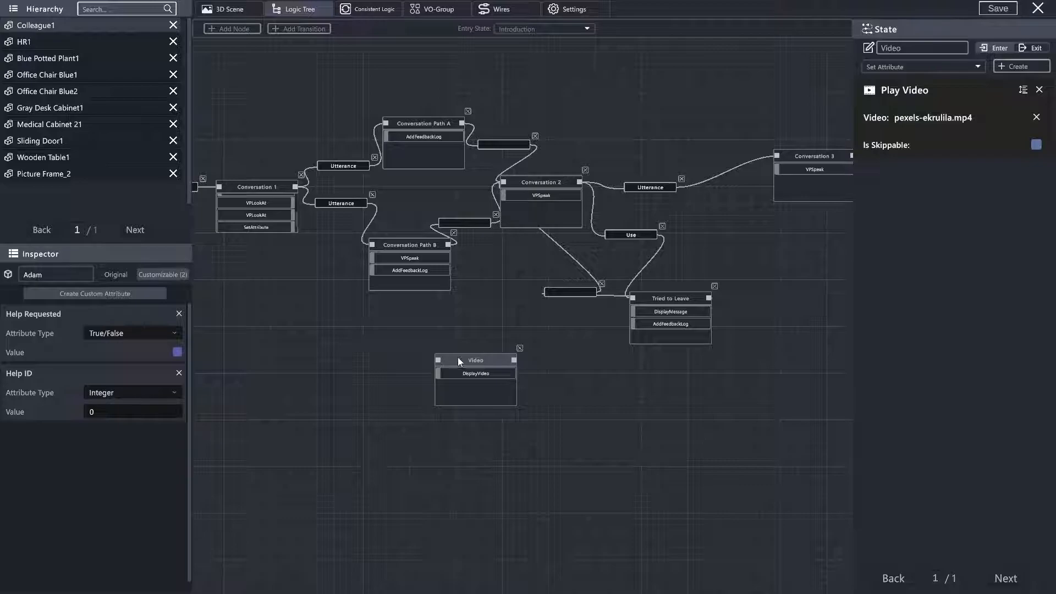
Place the Video node beside User Left the Scenario and add a transition leading from User Left the Scenario to Video
left_click_drag(736, 249, 680, 270)
left_click_drag(741, 297, 780, 300)
left_click_drag(664, 183, 520, 199)
left_click(299, 29)
left_click(561, 337)
left_click(607, 318)
left_click_drag(649, 318, 688, 312)
left_click(616, 300)
left_click_drag(617, 300, 621, 294)
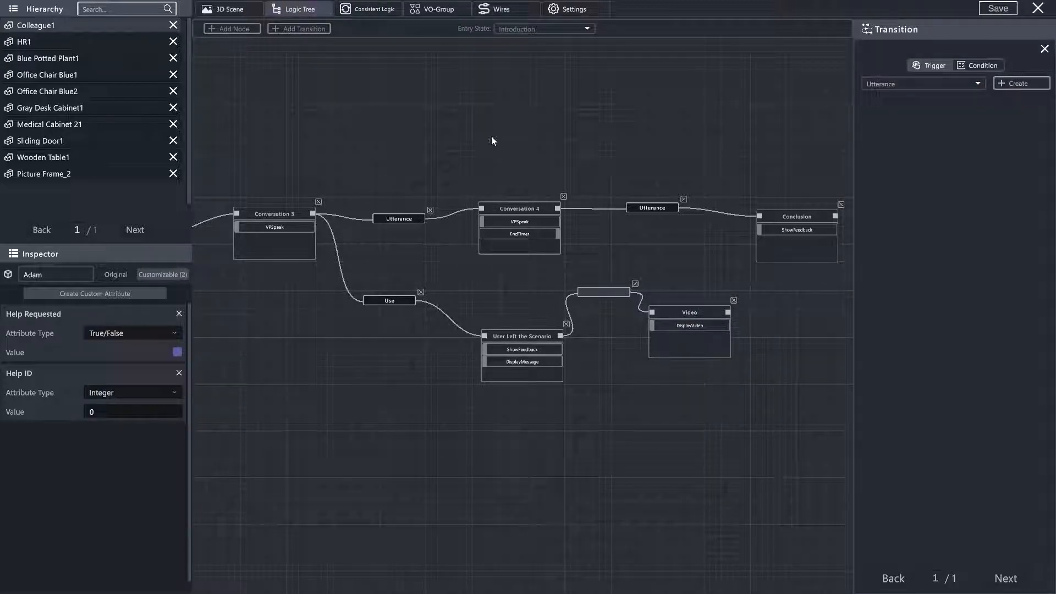
Examine the logic flow, including the Use transition after Conversation 3 and the User Left the Scenario and Video nodes
left_click_drag(278, 100, 339, 97)
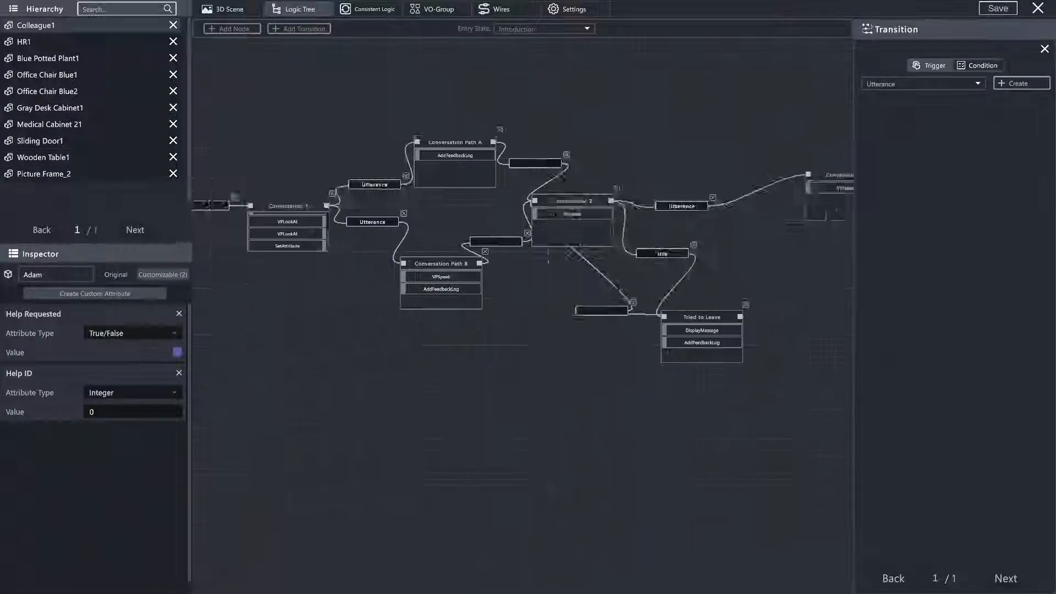
left_click_drag(278, 146, 427, 130)
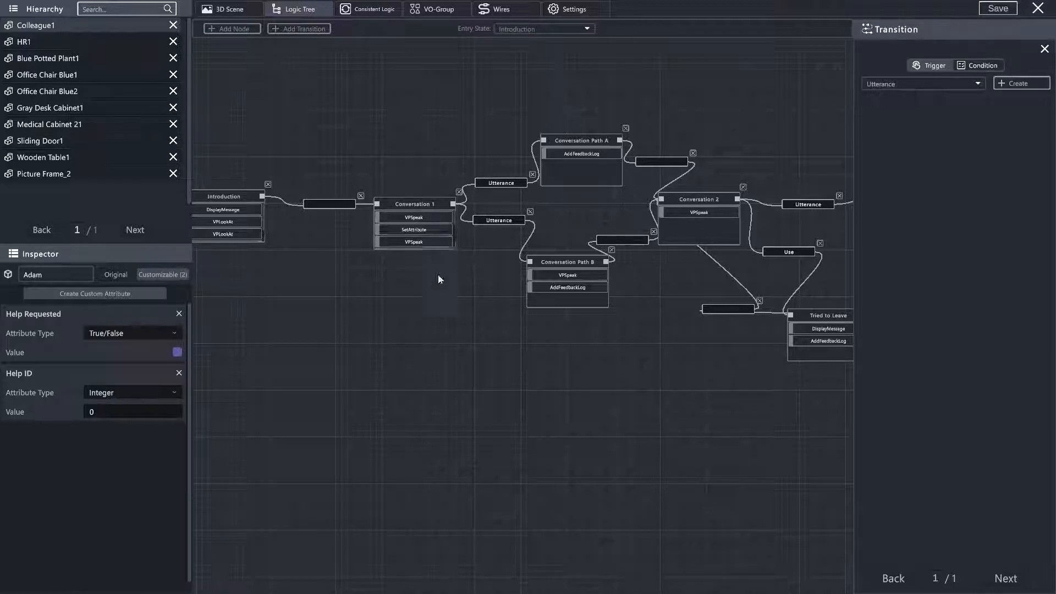
left_click_drag(638, 93, 467, 116)
left_click_drag(304, 102, 353, 101)
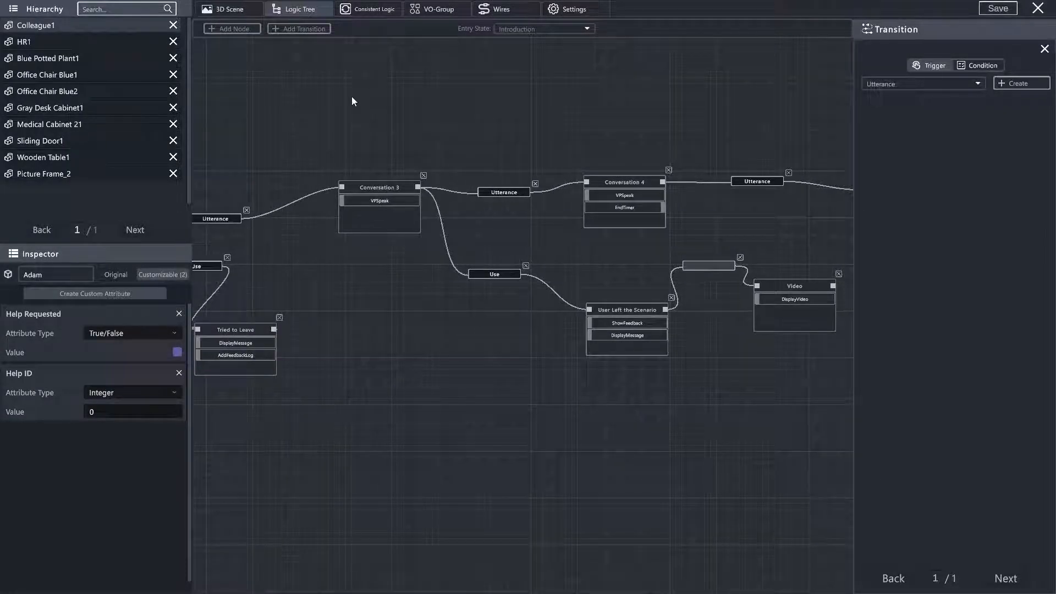
left_click(489, 273)
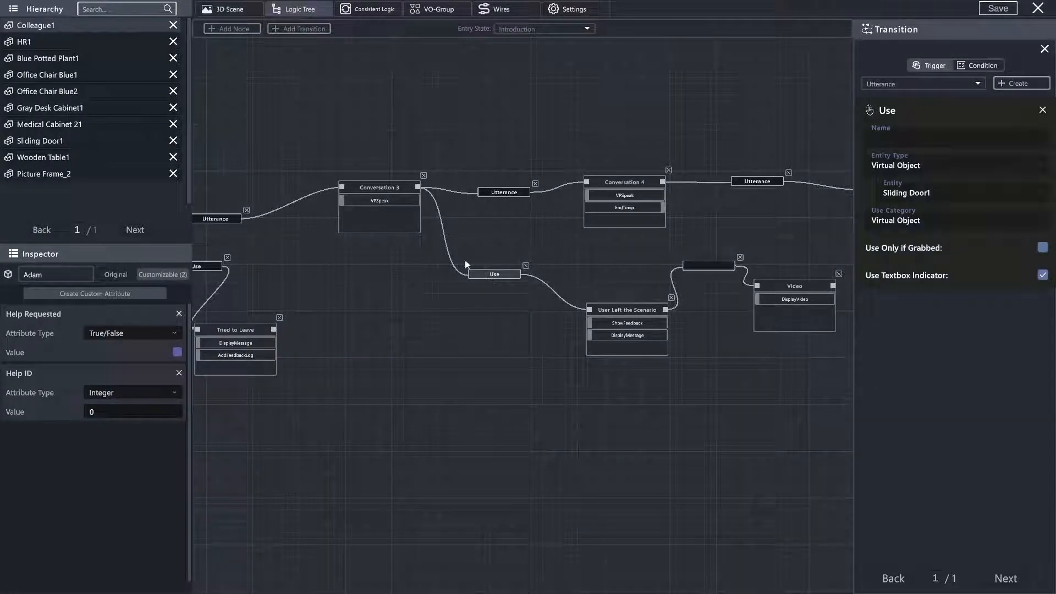
double_click(601, 308)
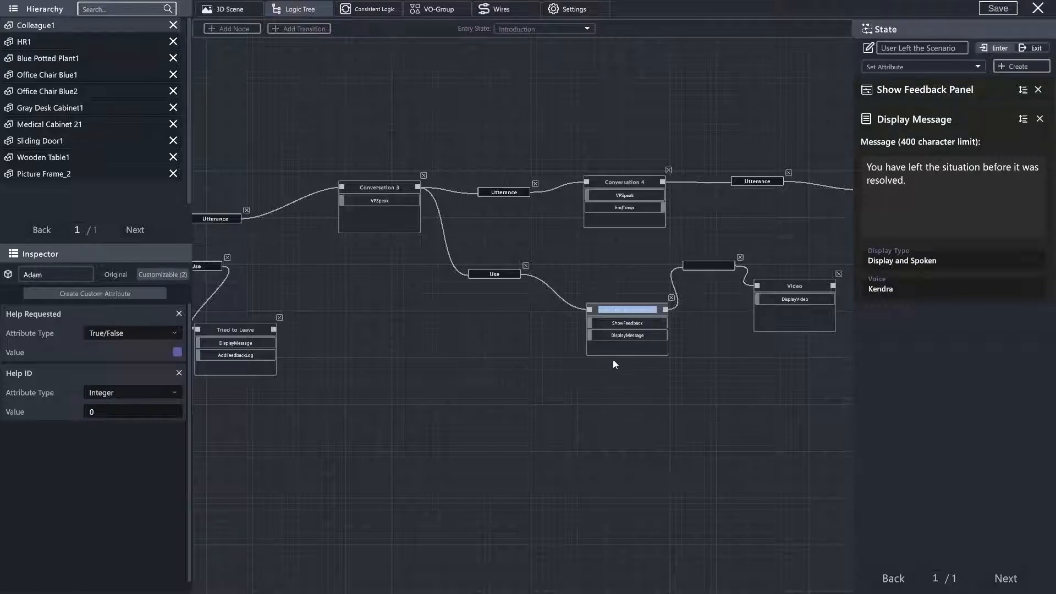
double_click(777, 286)
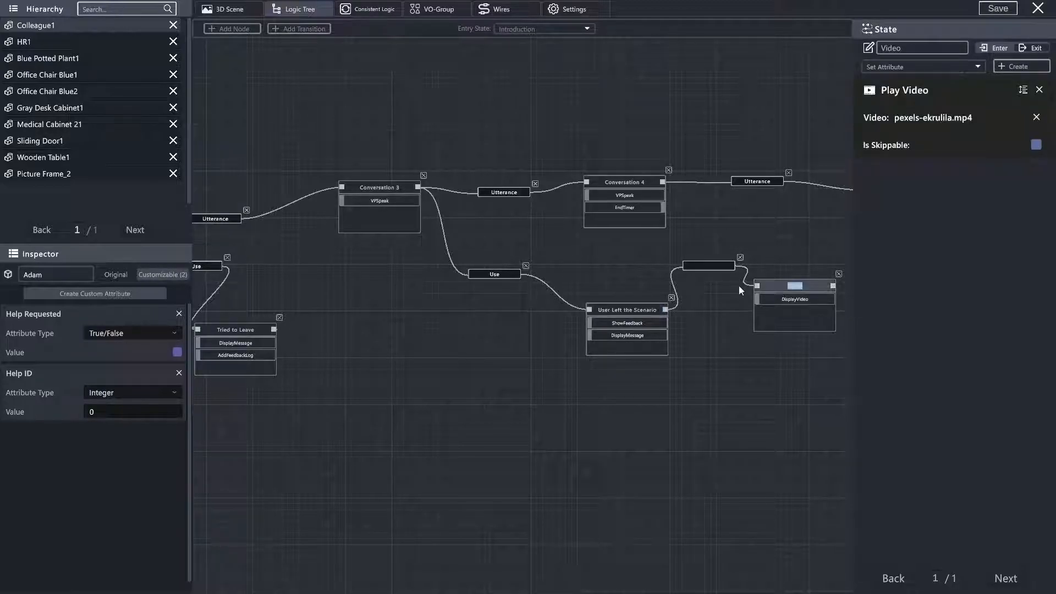
Delete the transition between User Left the Scenario and Video, and set the entry state to Video
left_click(739, 258)
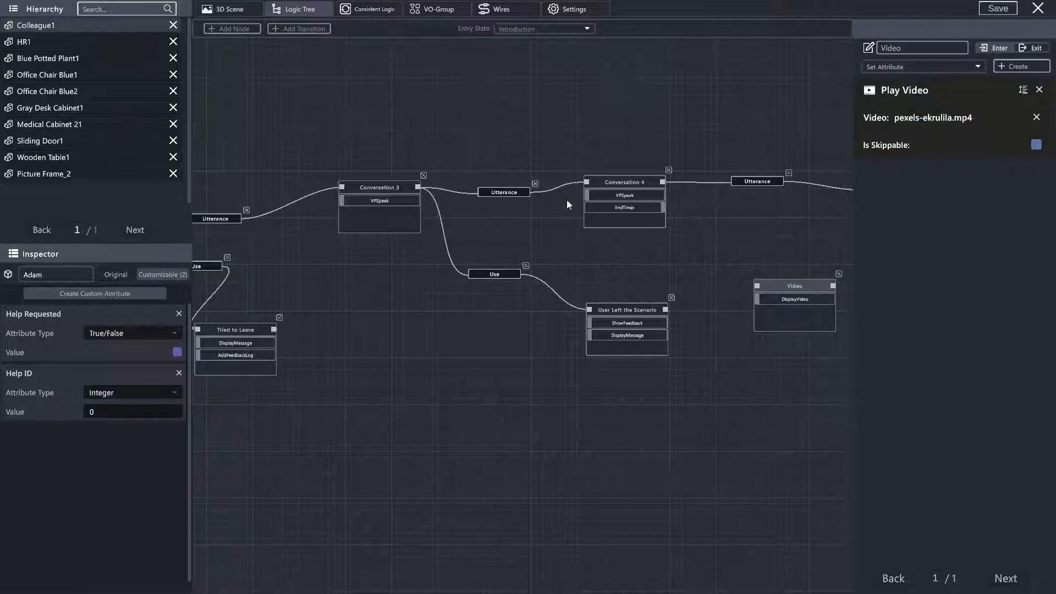
left_click(513, 27)
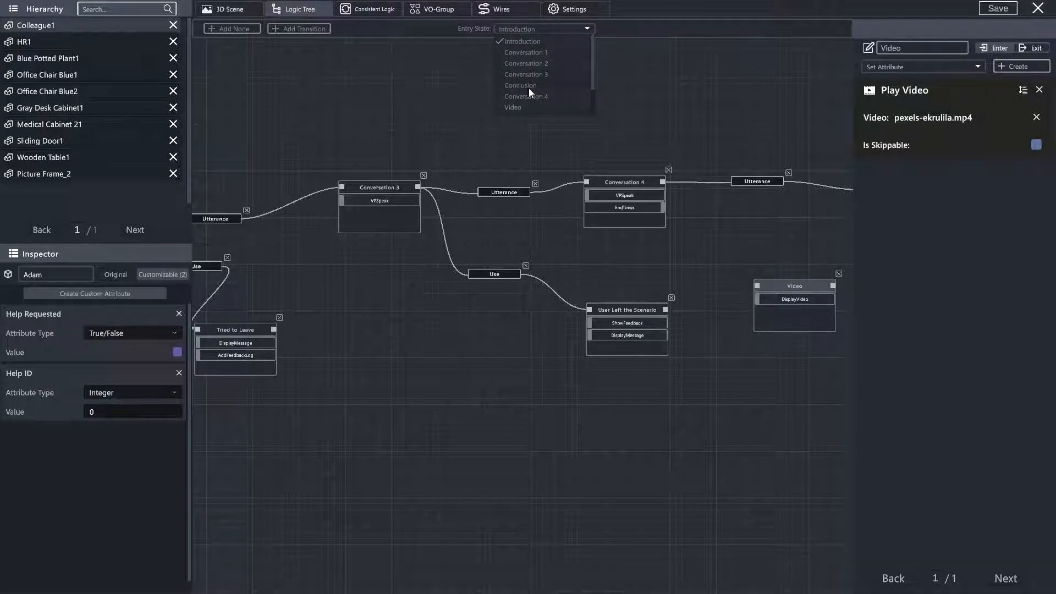
left_click(335, 107)
left_click_drag(334, 108, 598, 109)
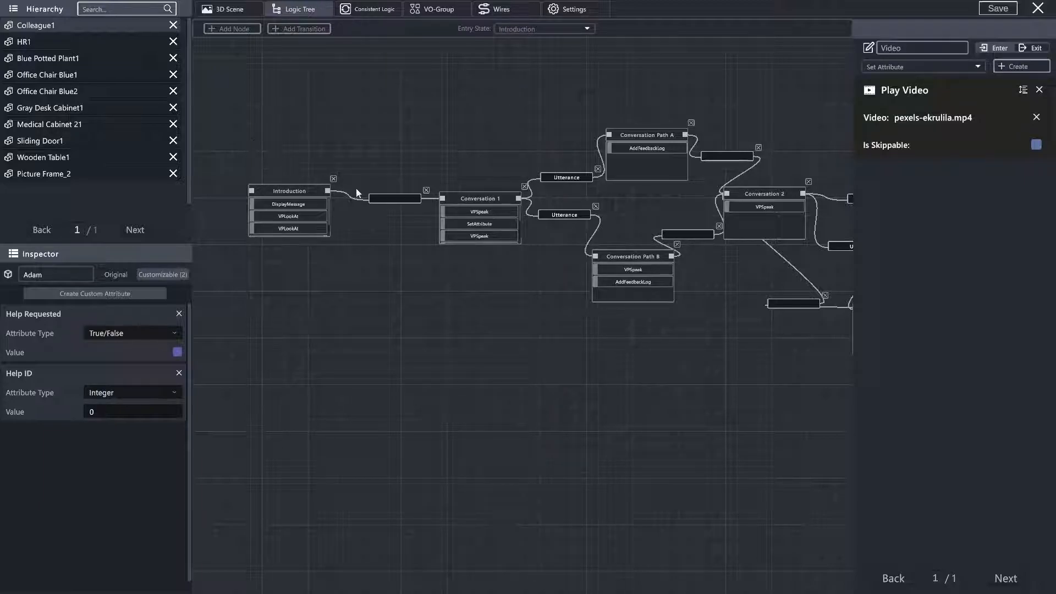
left_click_drag(660, 208, 569, 207)
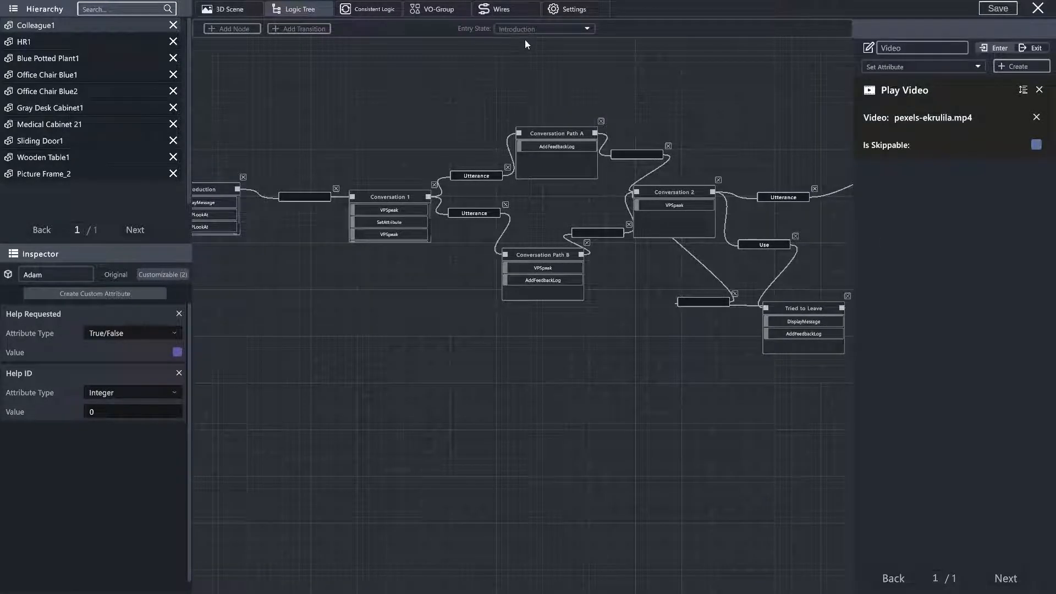
left_click(537, 27)
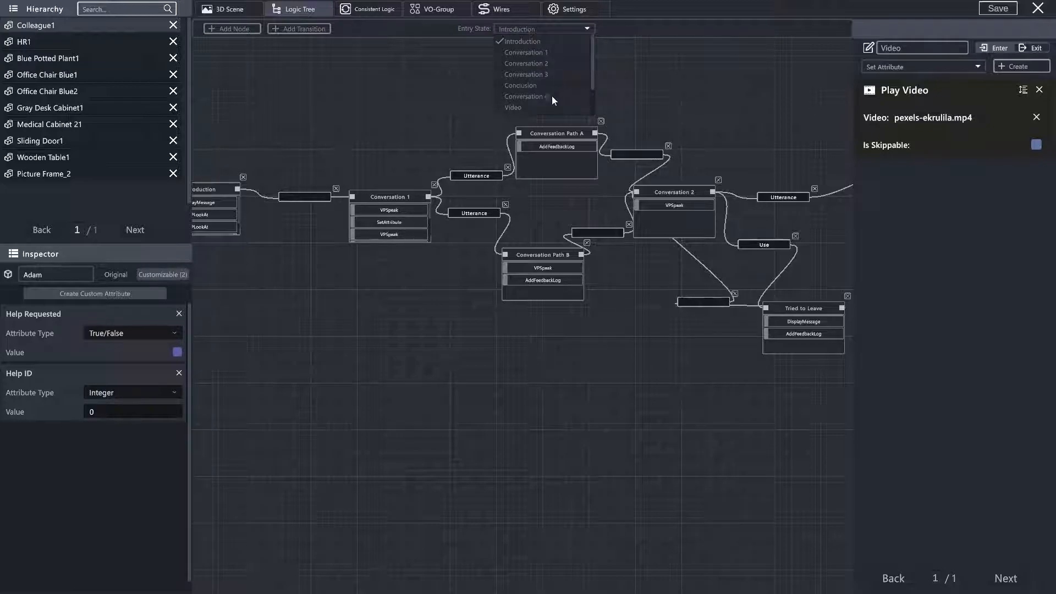
scroll(551, 90, "down", 2)
scroll(567, 69, "up", 2)
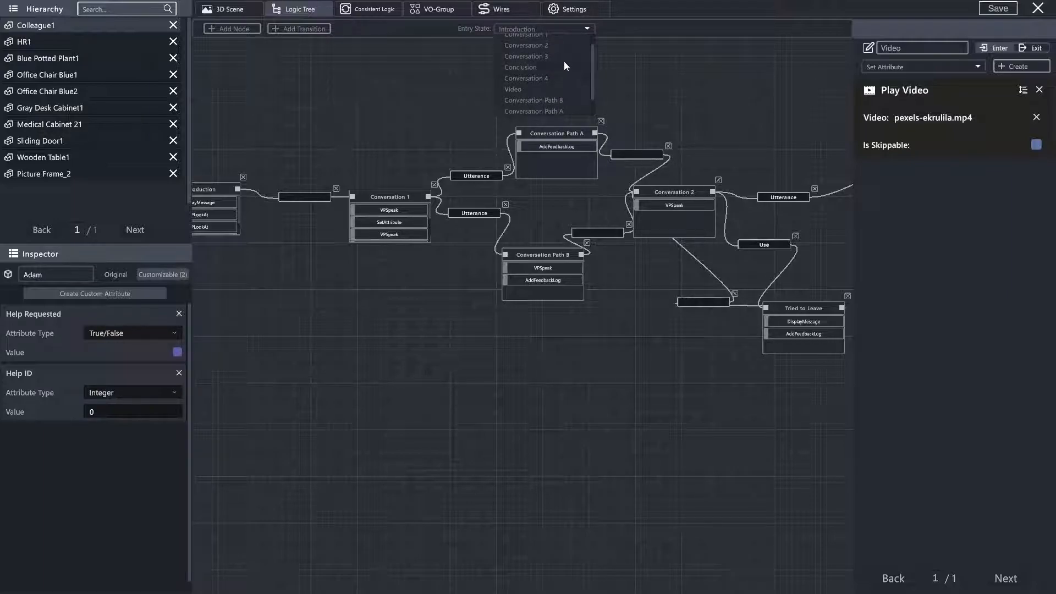
left_click(545, 88)
Move the Video node closer to the User Left the Scenario node, roughly level with it
left_click_drag(715, 384, 342, 357)
left_click_drag(715, 330, 456, 294)
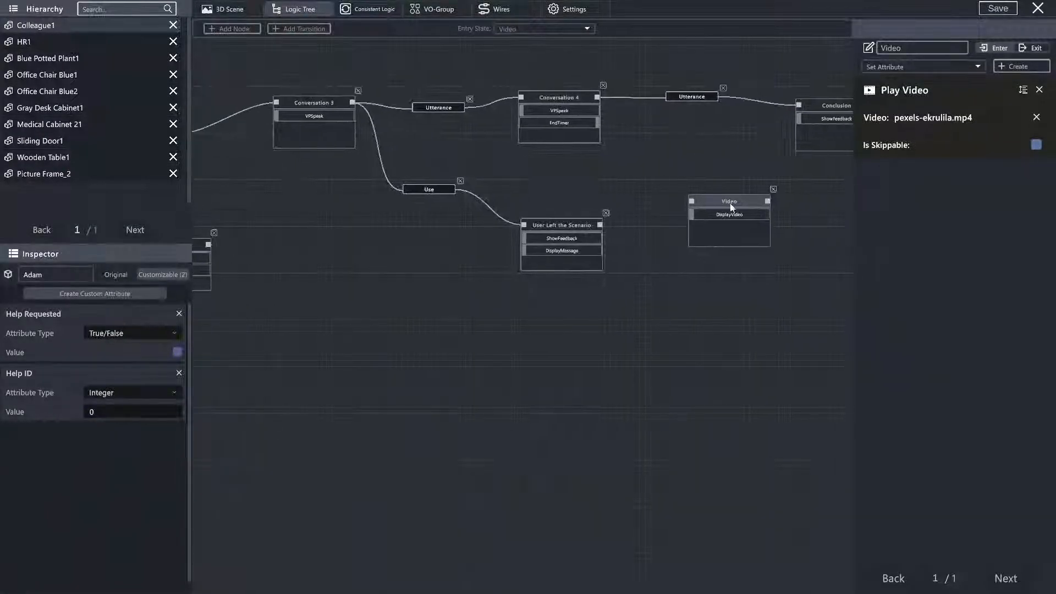
left_click_drag(703, 203, 679, 239)
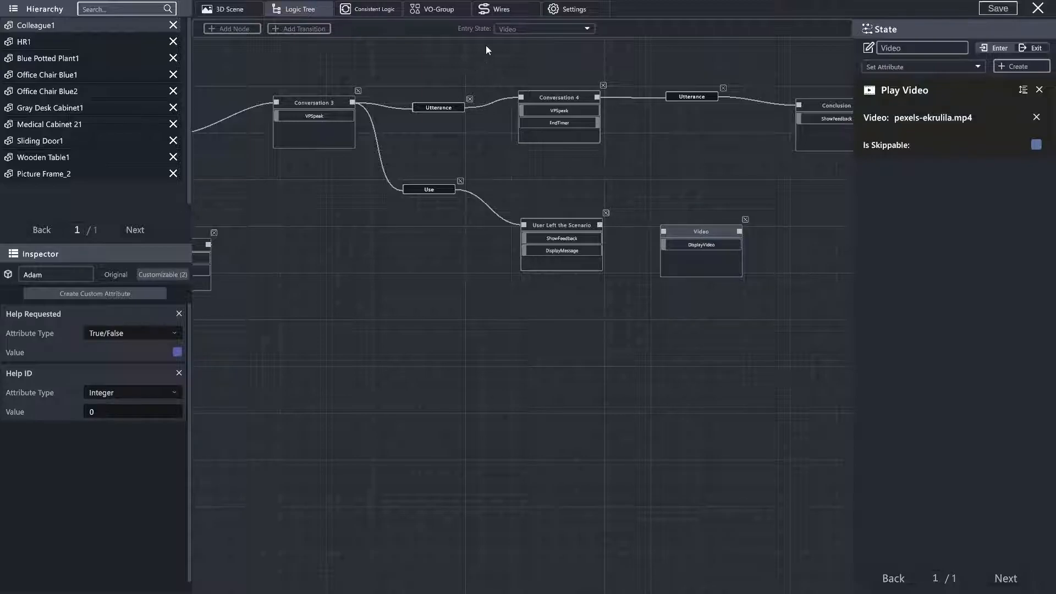
Set the entry state of the logic tree to User Left the Scenario
left_click(536, 31)
left_click_drag(536, 95, 548, 59)
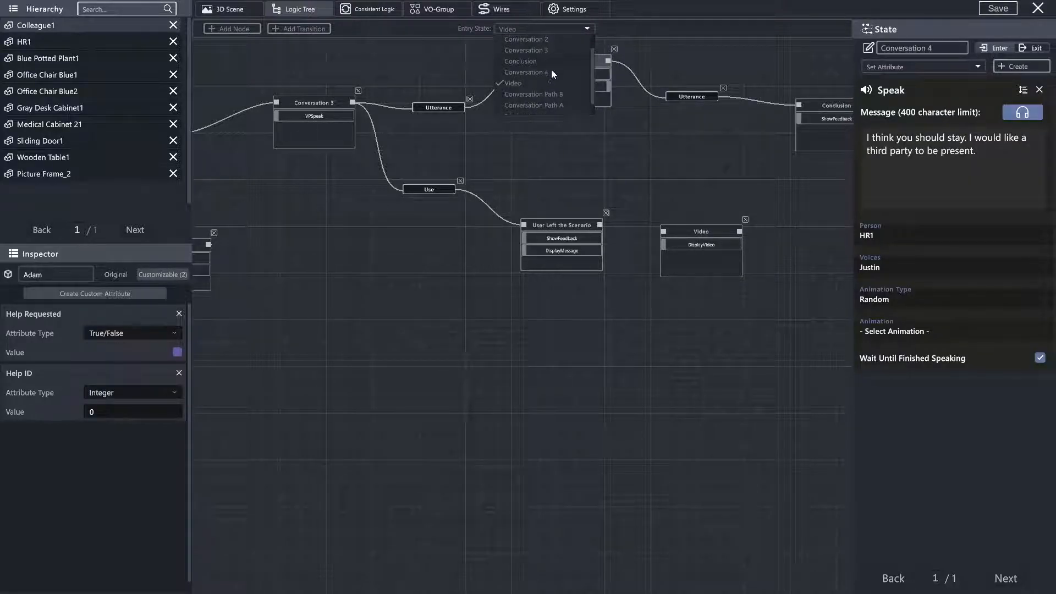
left_click_drag(500, 104, 506, 51)
left_click(530, 108)
Add a transition from User Left the Scenario to Video and space the Video node and the transition box apart
left_click(309, 29)
left_click(598, 229)
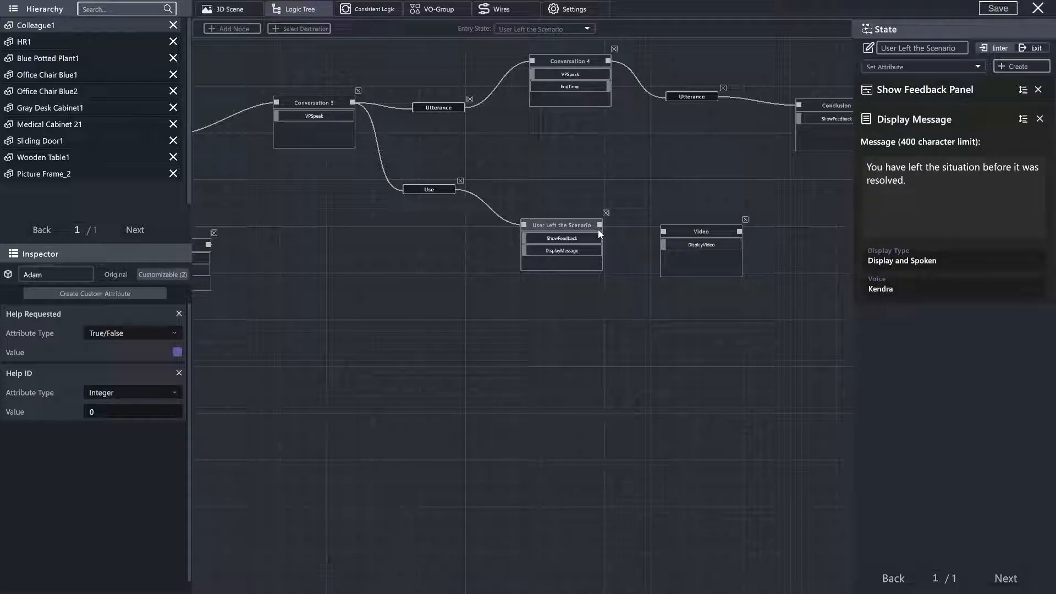
left_click(663, 230)
left_click_drag(680, 232, 716, 232)
left_click_drag(620, 223, 660, 205)
left_click(534, 221)
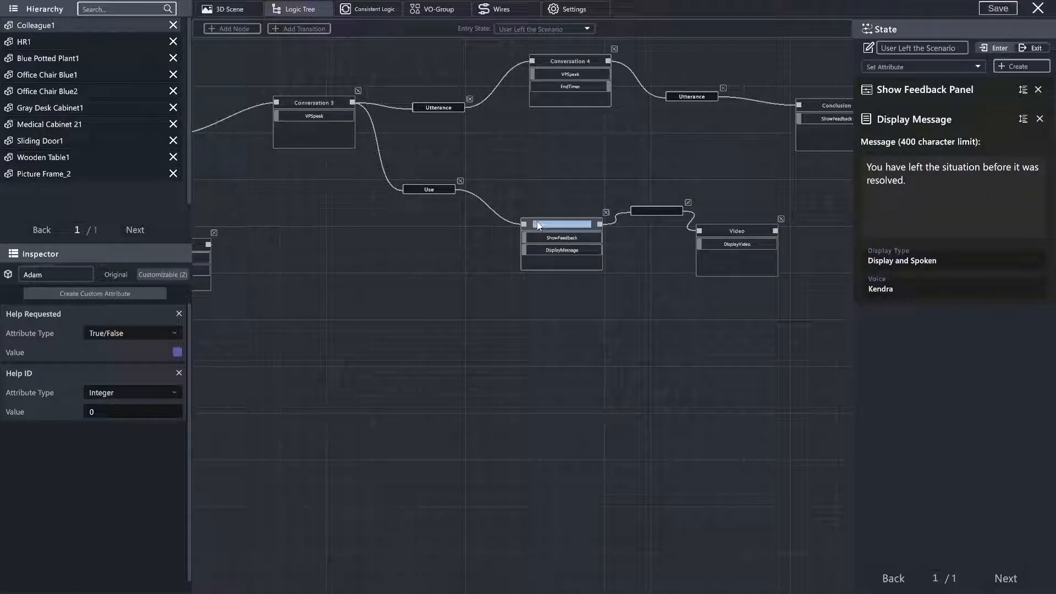
left_click(658, 214)
left_click_drag(714, 227, 721, 226)
left_click(635, 213)
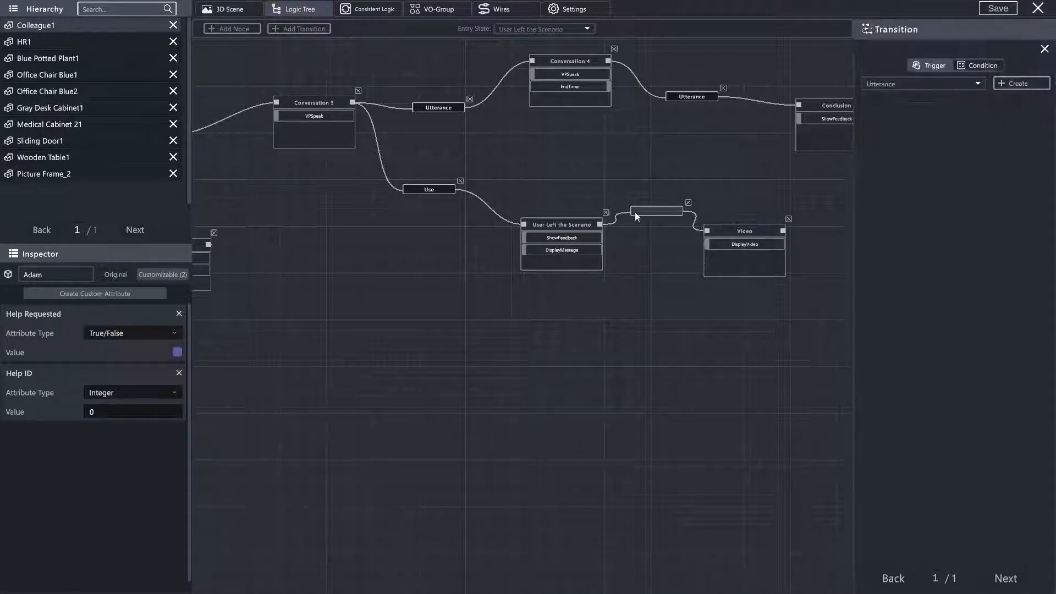
Review the transition after Introduction and the enter actions of the Introduction and Conversation 1 nodes
left_click_drag(314, 211, 512, 267)
left_click_drag(230, 200, 525, 216)
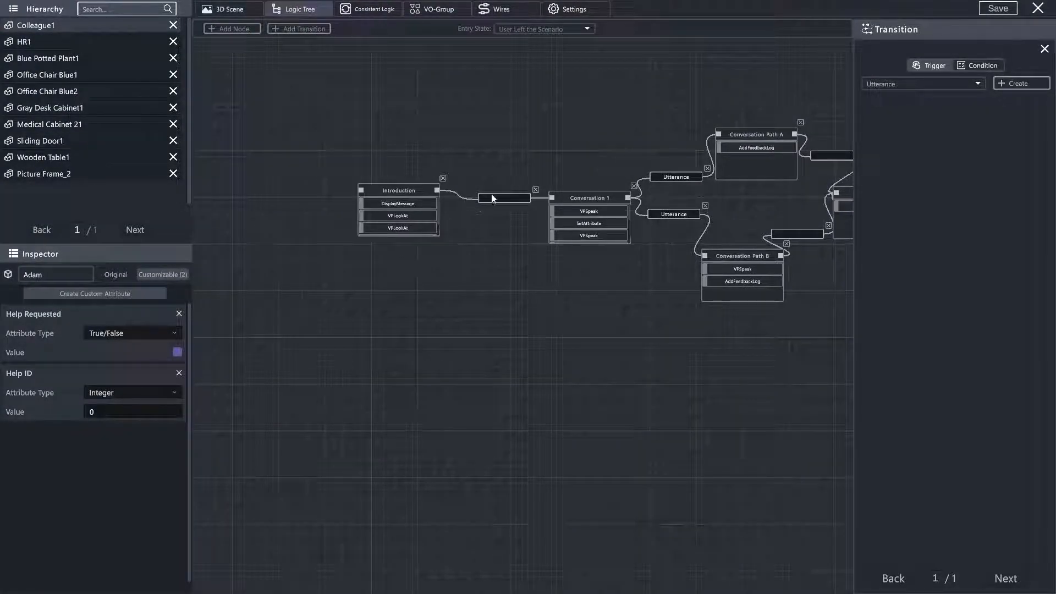
left_click(491, 196)
left_click(378, 190)
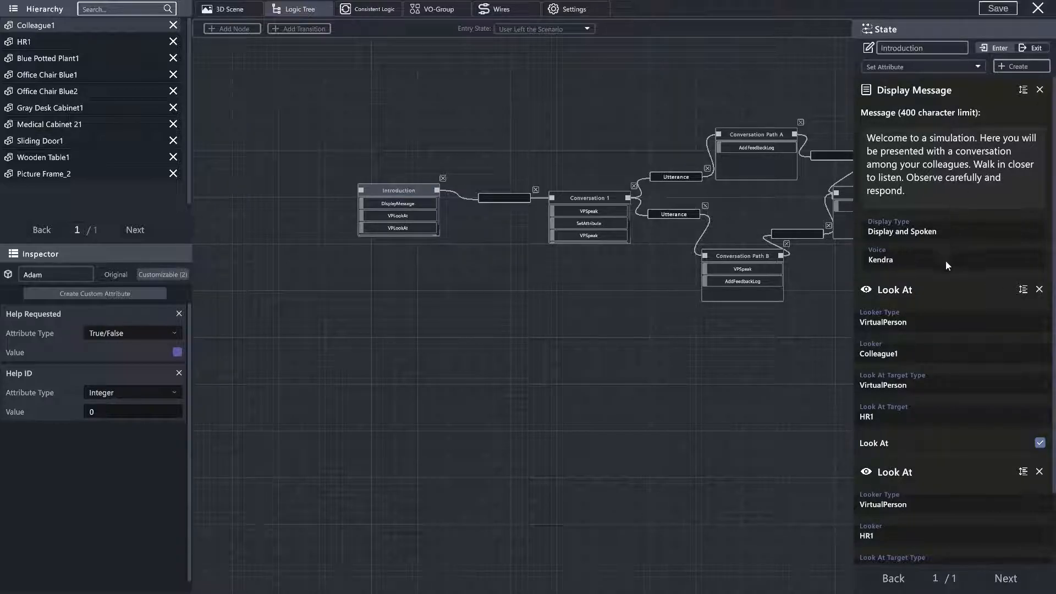
scroll(941, 231, "down", 3)
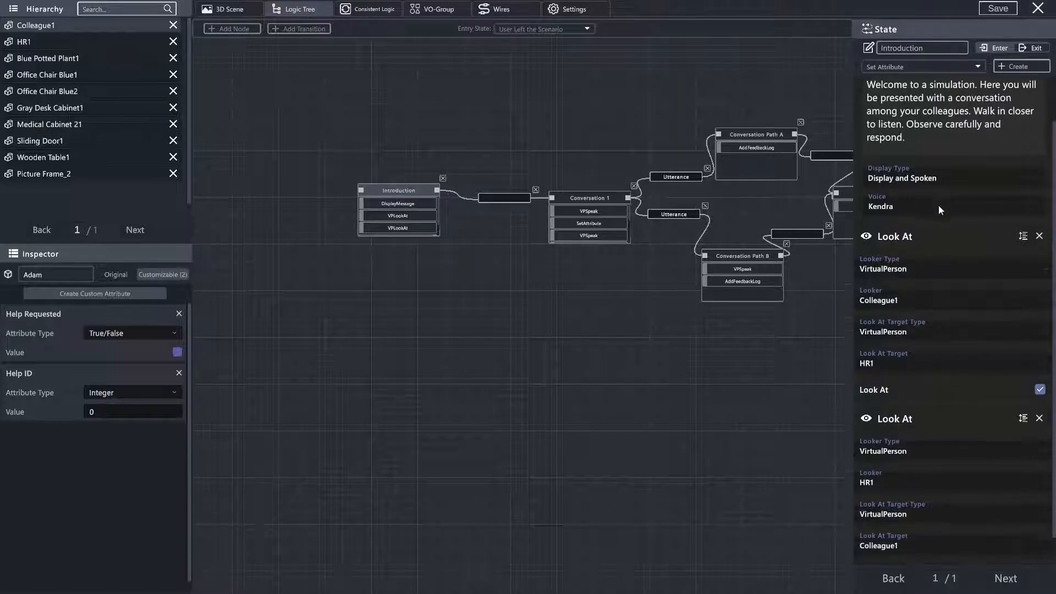
left_click(571, 196)
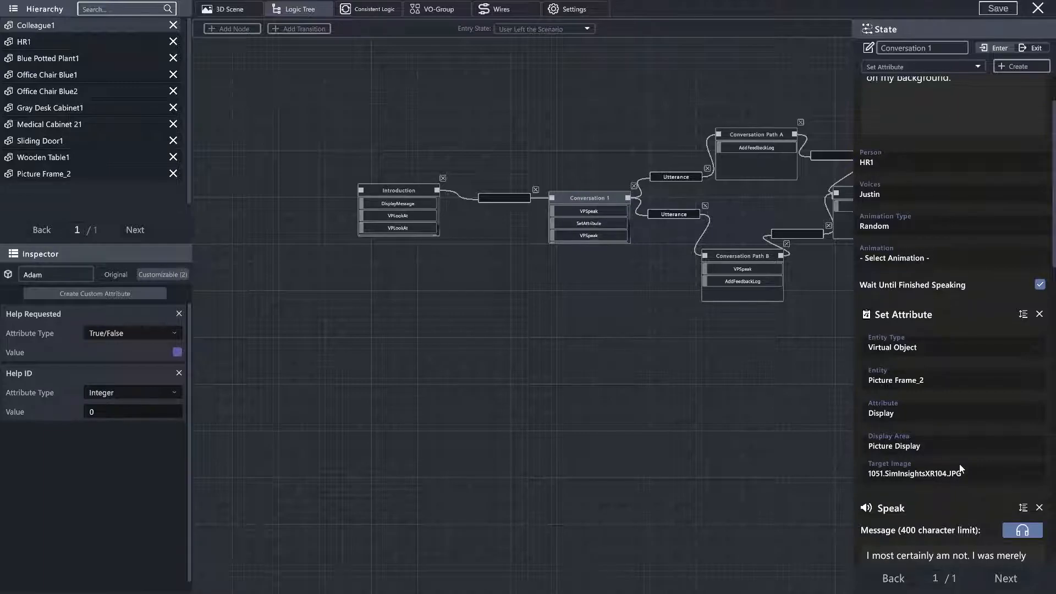
Inspect Picture Frame_2 on the office wall behind the two characters in the 3D scene
left_click(236, 10)
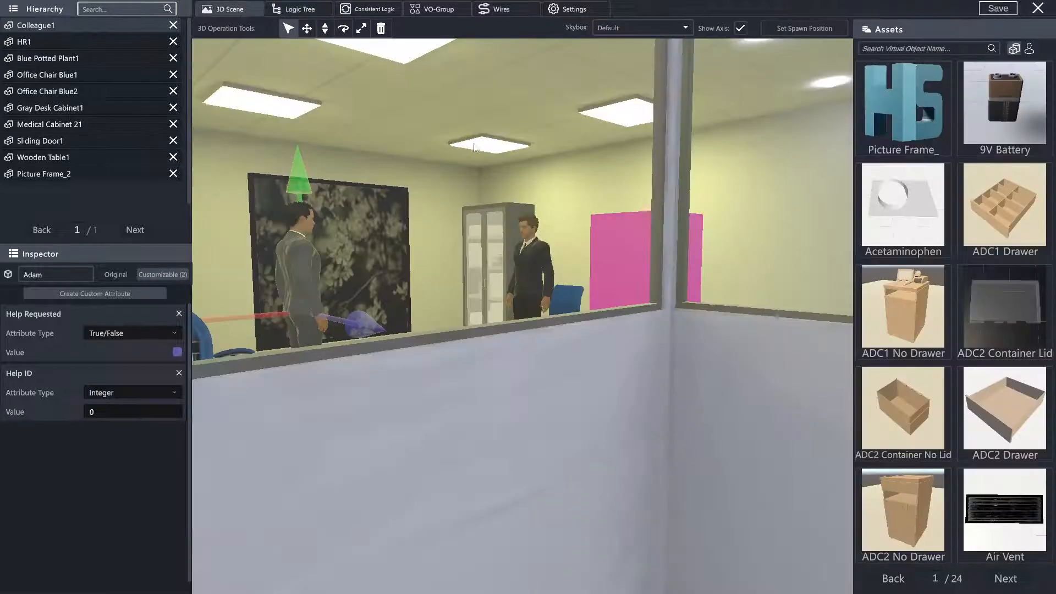
key("d")
left_click_drag(569, 235, 440, 247)
key("w")
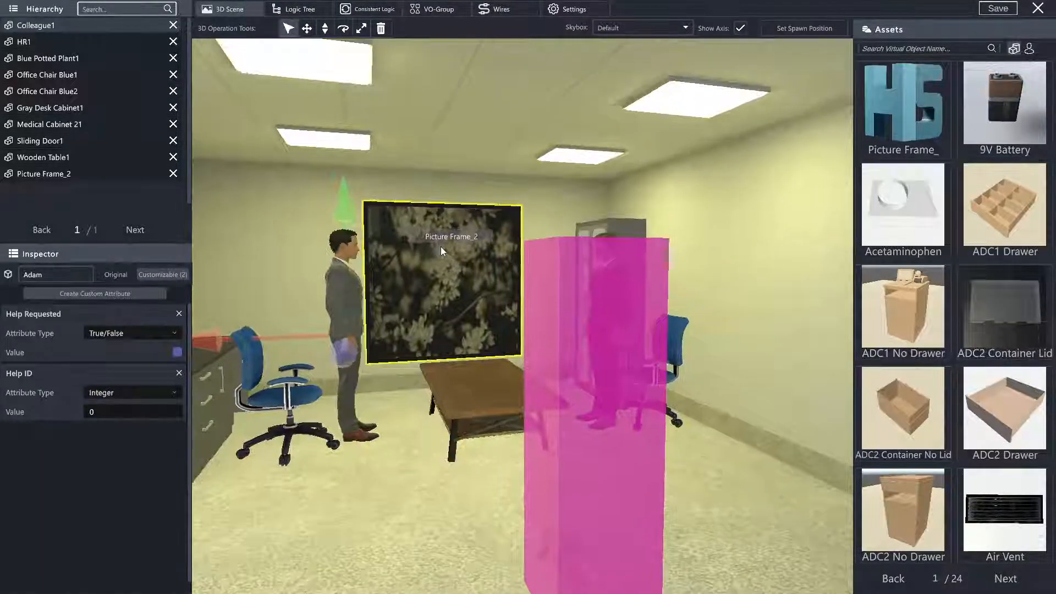
left_click_drag(515, 193, 385, 222)
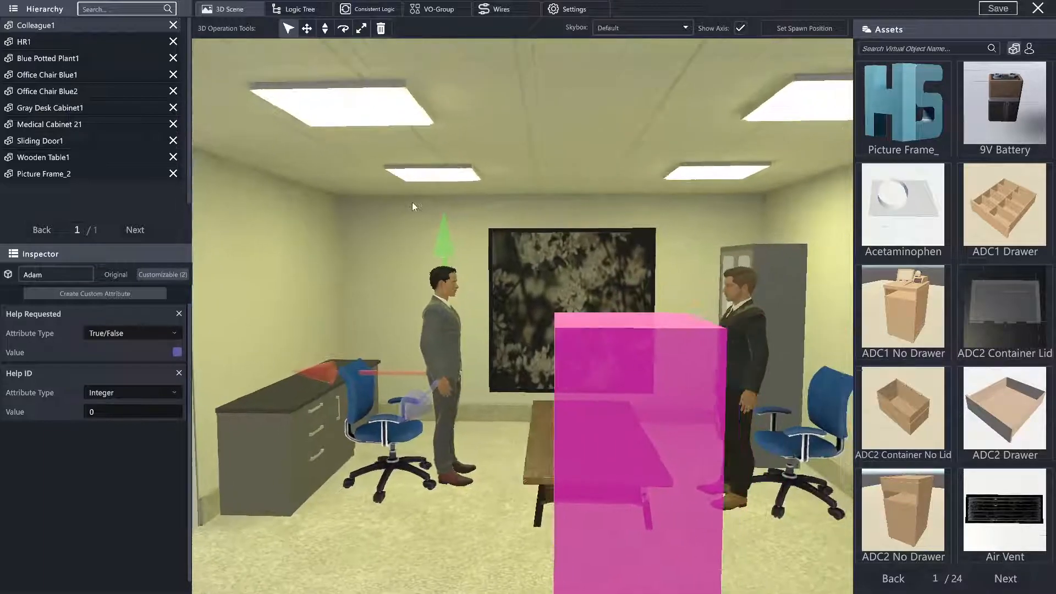
left_click(385, 226)
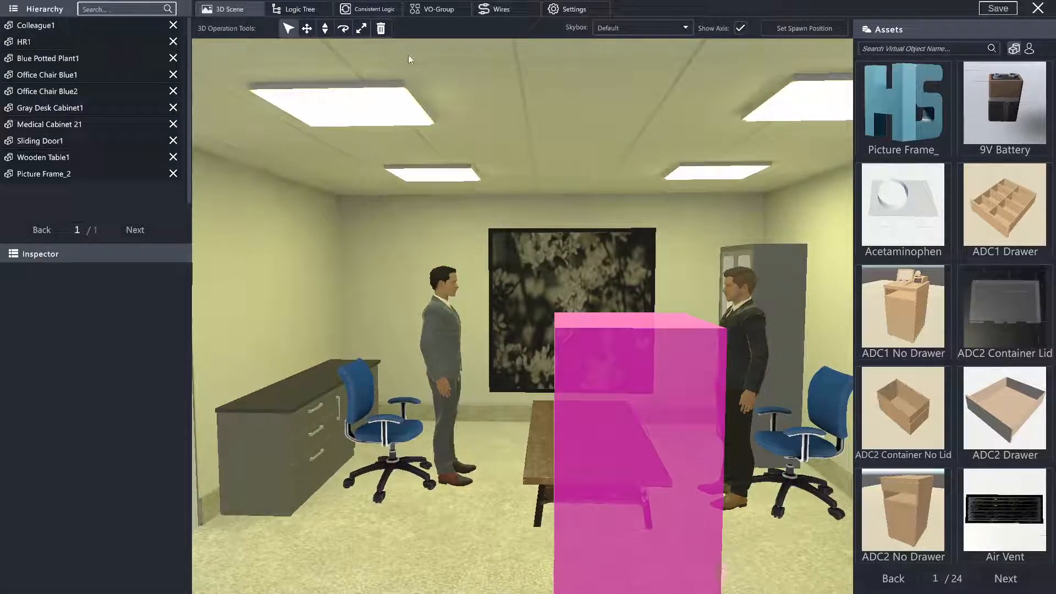
Return to the logic tree and review the feedback panel and display message actions of User Left the Scenario
left_click(298, 7)
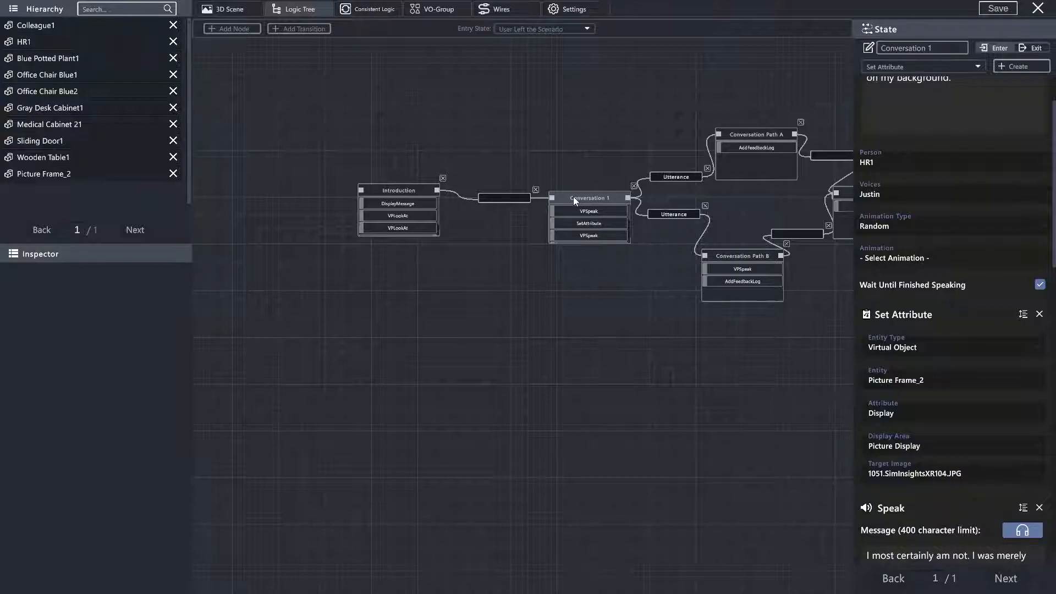
left_click_drag(671, 360, 167, 308)
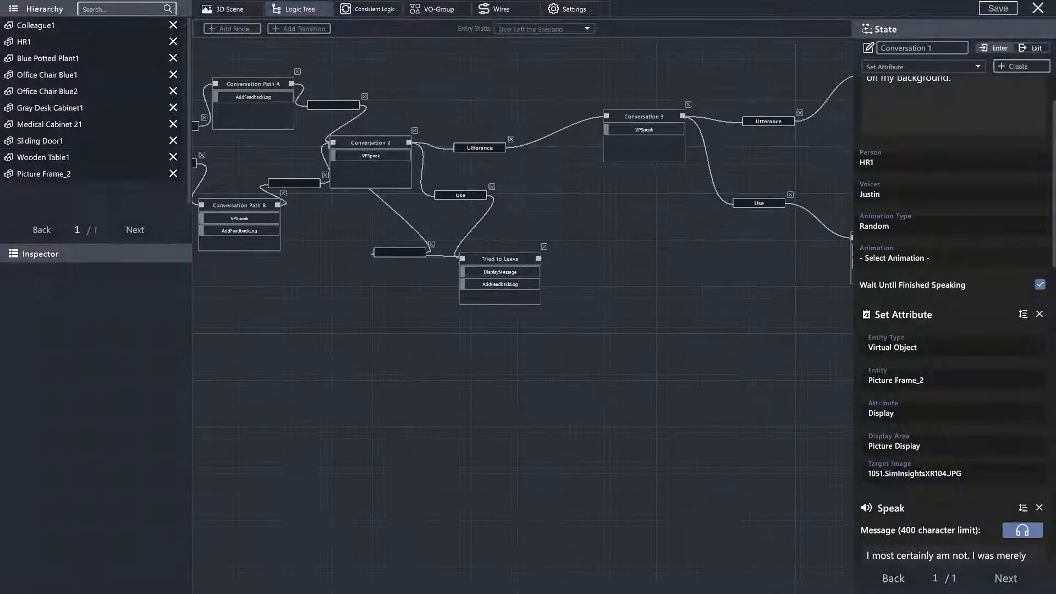
left_click_drag(807, 313, 543, 313)
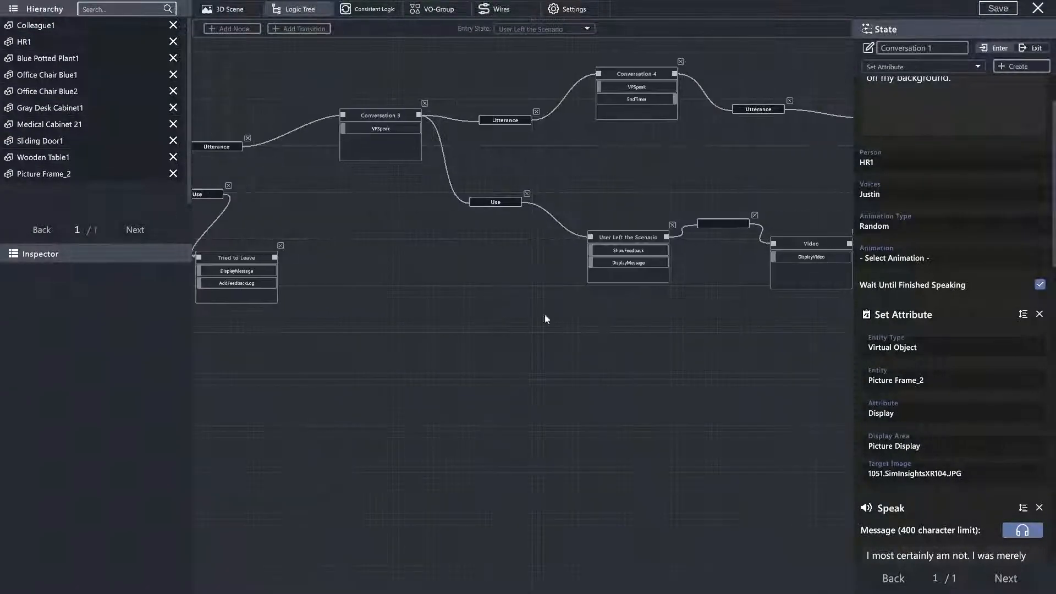
left_click(605, 233)
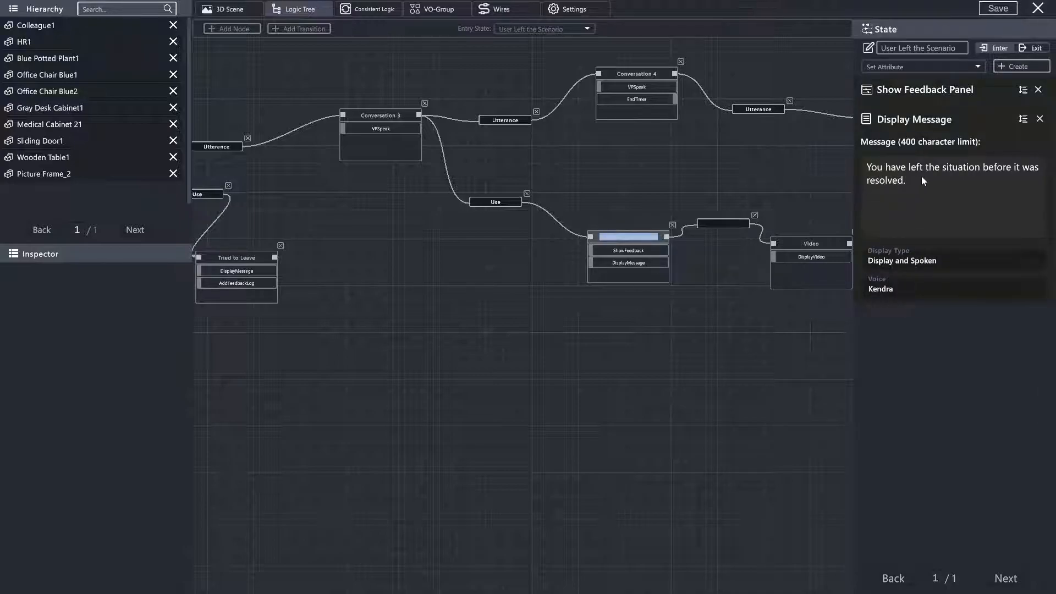
left_click(947, 199)
Make the Play Video action of the Video node skippable
left_click_drag(737, 219, 636, 209)
left_click(691, 234)
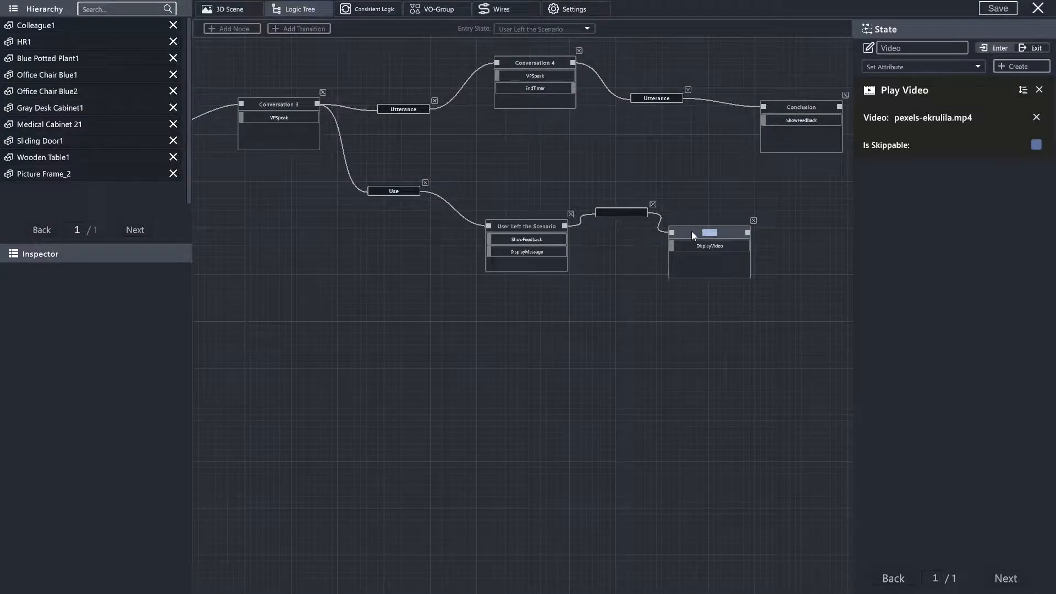
left_click(1035, 146)
Save the simulation without making it public
left_click(996, 8)
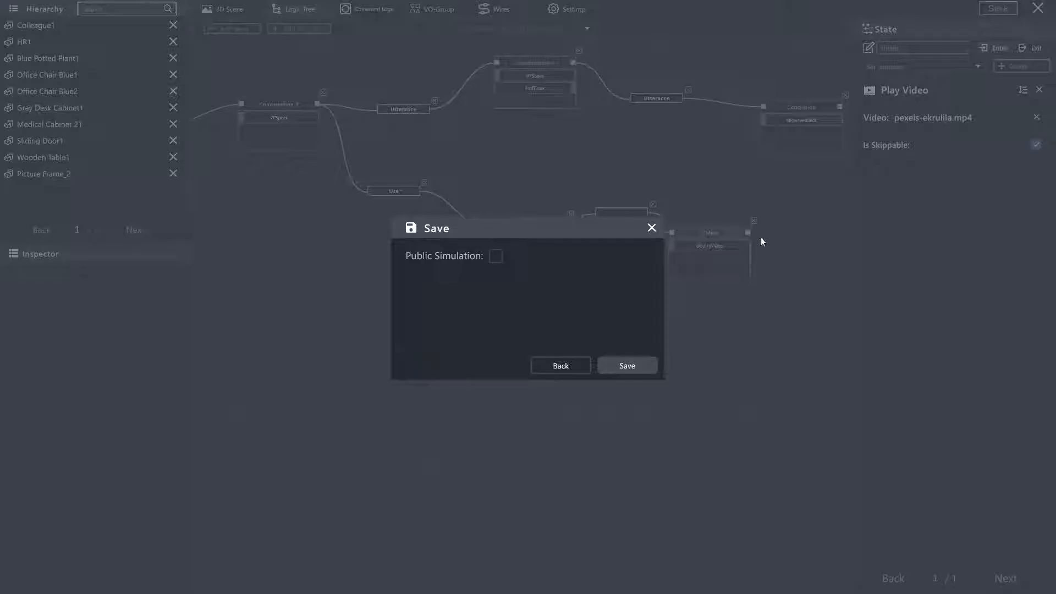
left_click(641, 364)
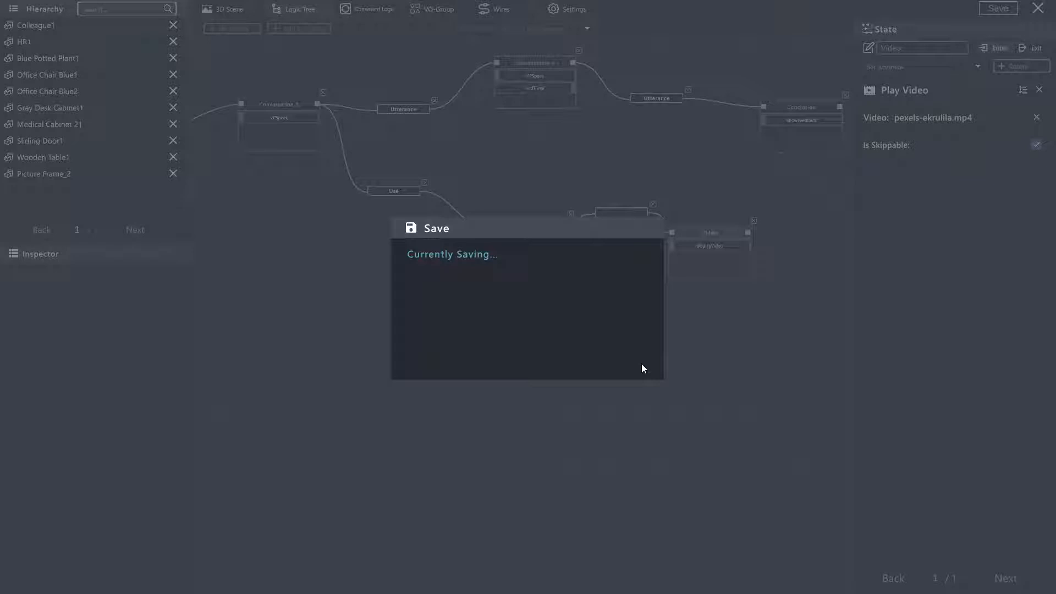
left_click(641, 364)
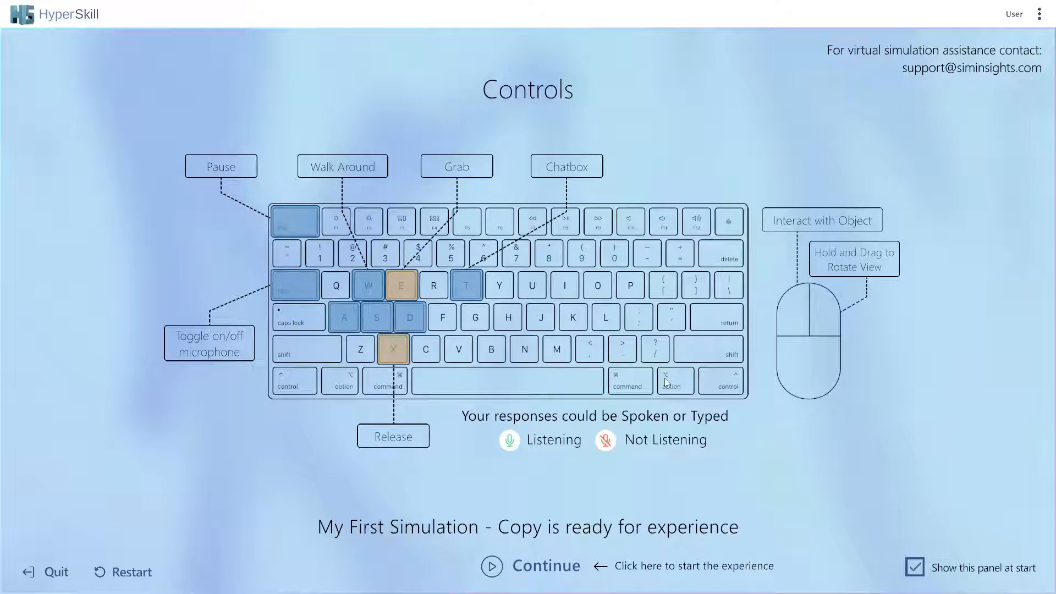
Start the My First Simulation - Copy experience and continue past its performance report into the office scene
left_click(503, 568)
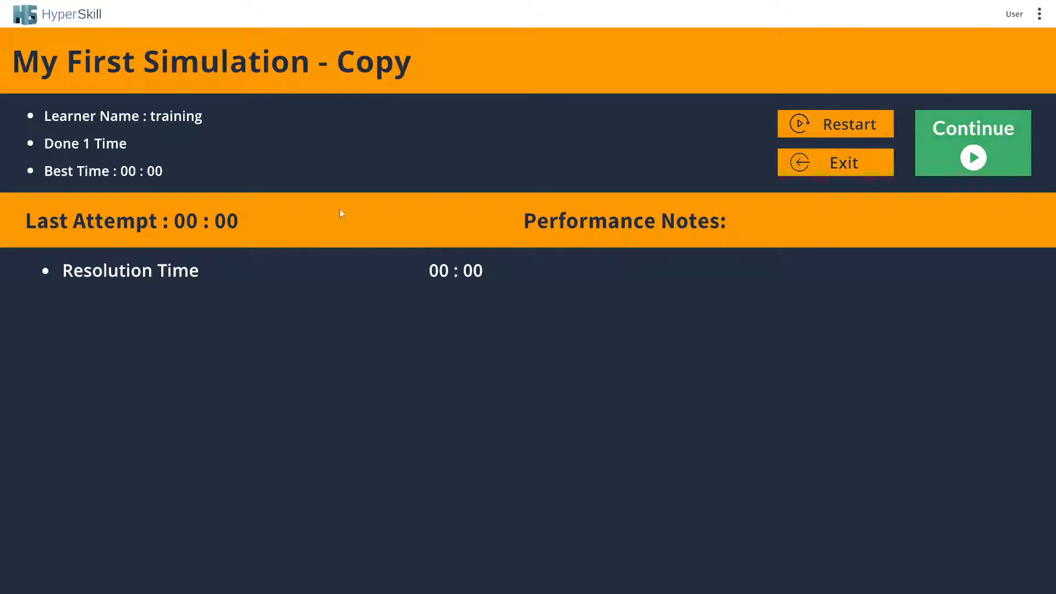
left_click(954, 154)
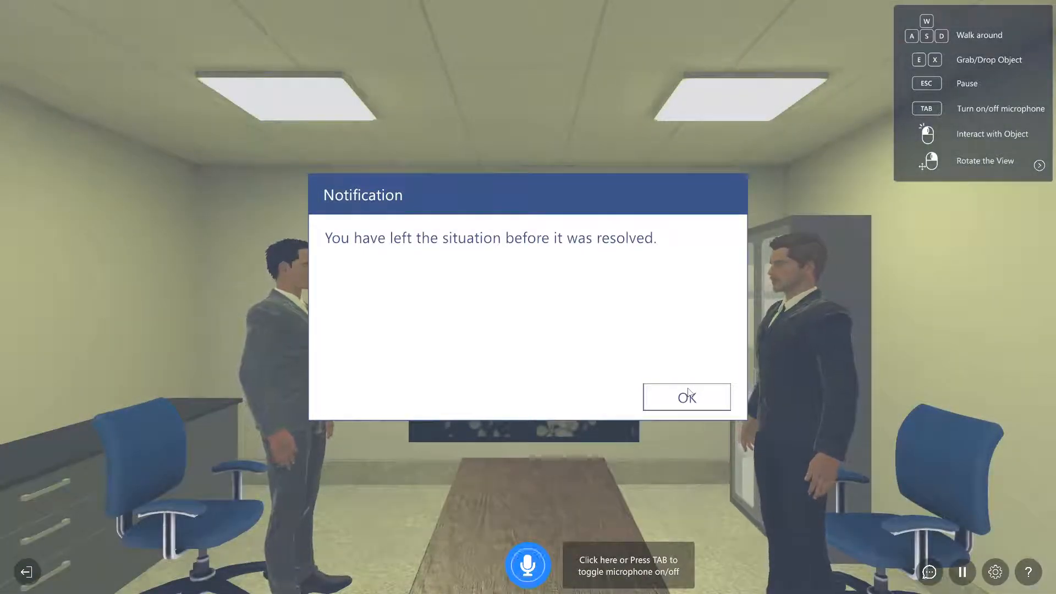
Turn off the microphone and acknowledge the notification about leaving the situation before it was resolved
key("Tab")
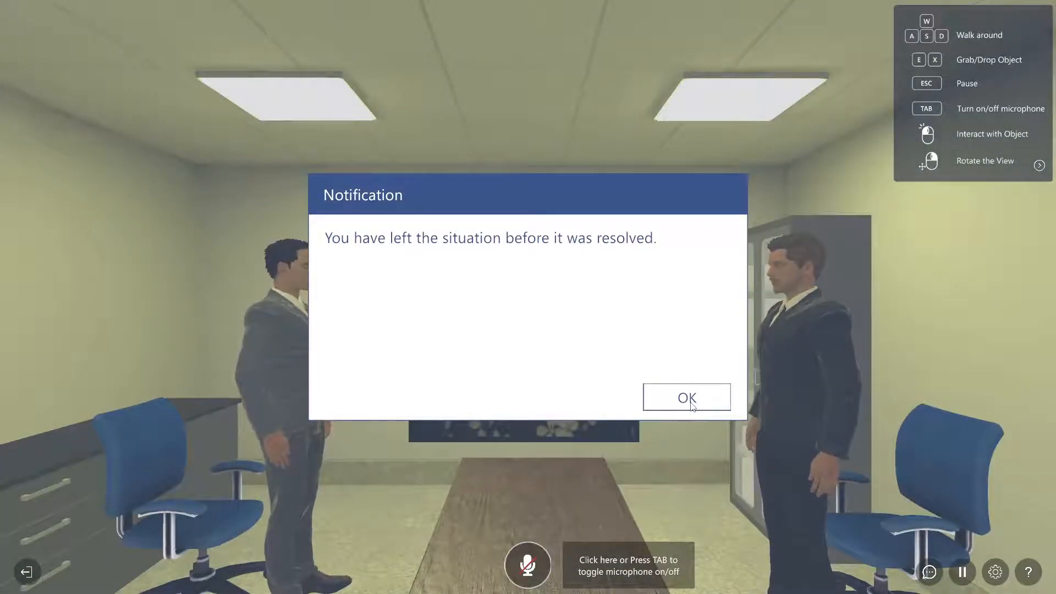
left_click(687, 398)
left_click(690, 401)
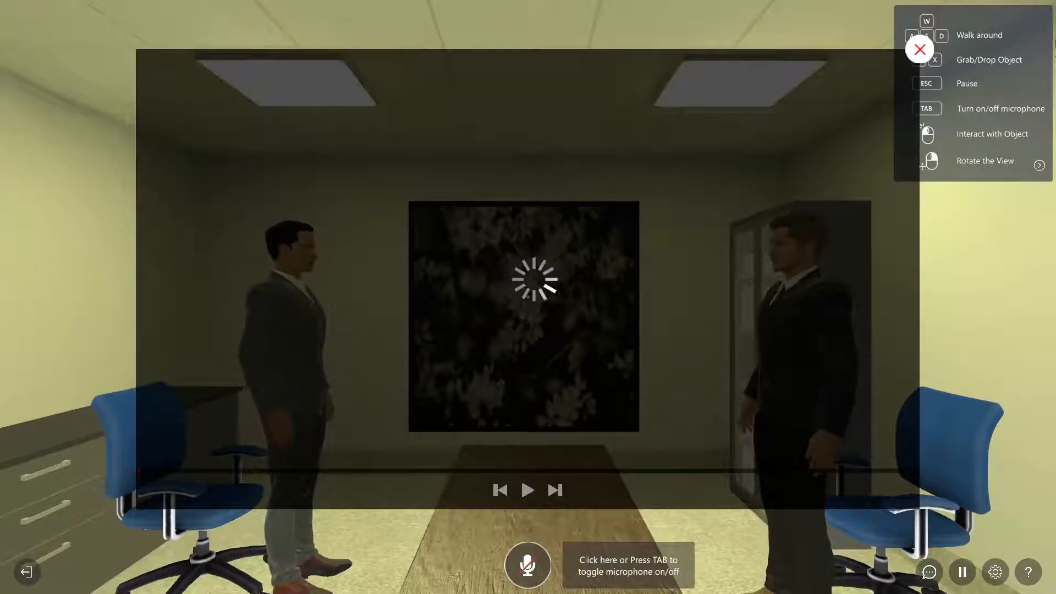
Collapse the controls guide during video playback, skip the rest of the video and exit the simulation
left_click(1038, 164)
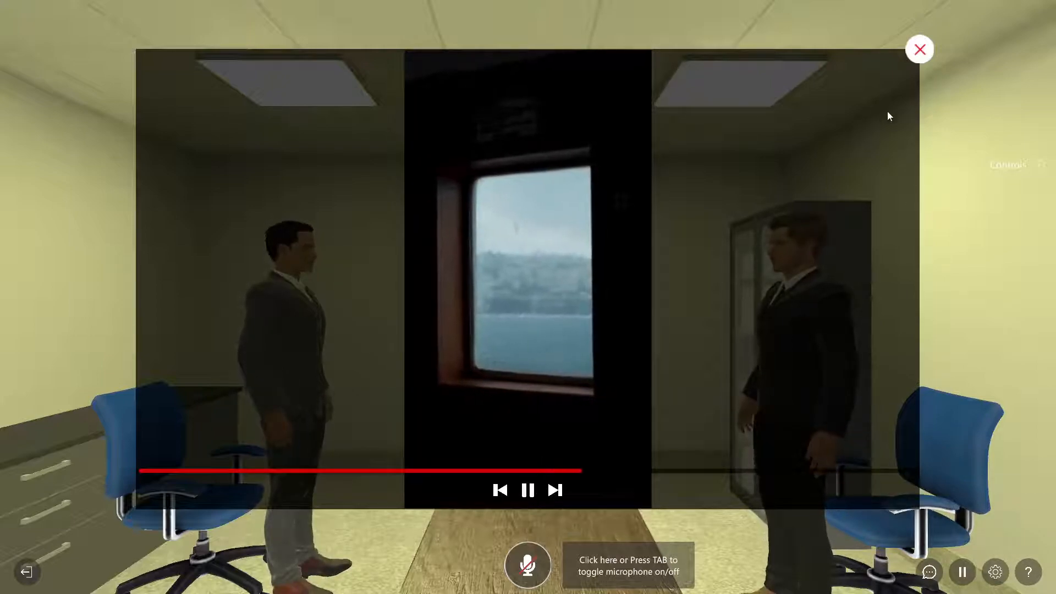
left_click(919, 49)
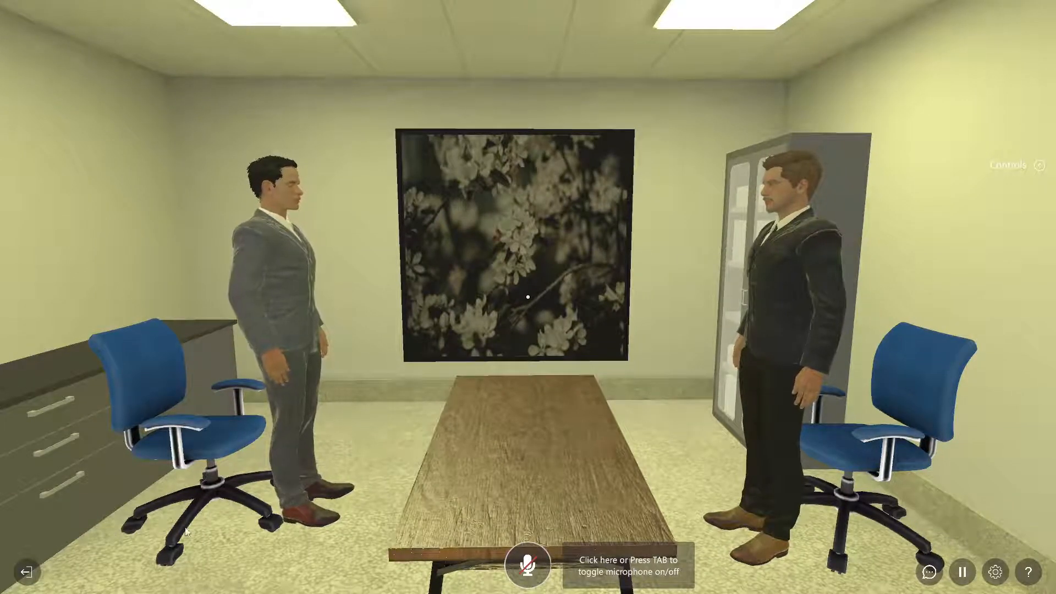
left_click(26, 572)
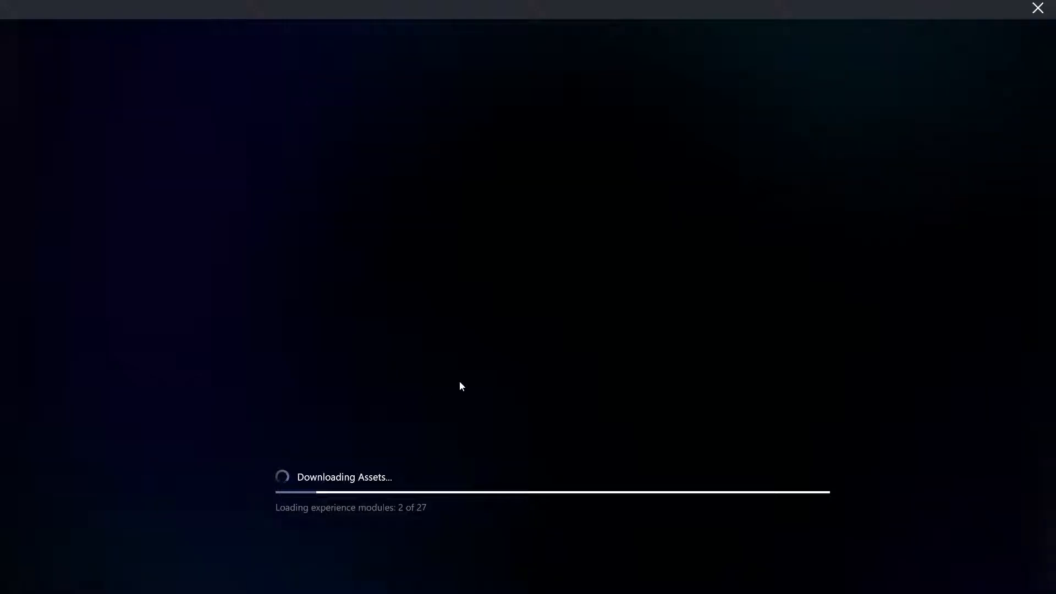